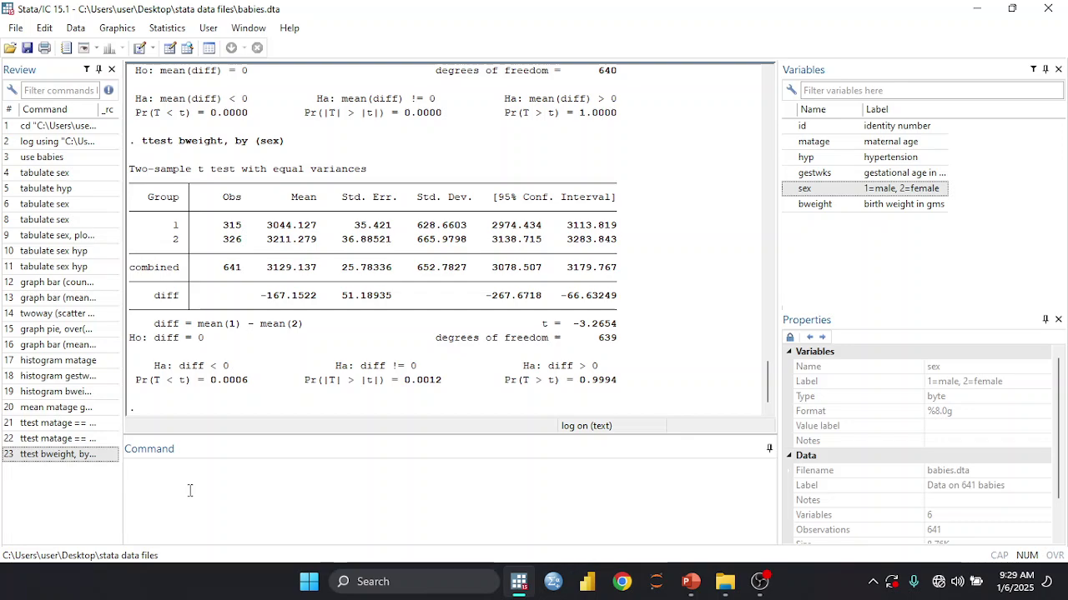
- Open the dialog for a two-way frequency table with measures of association
{"action": "left_click", "coordinate": [149, 470]}
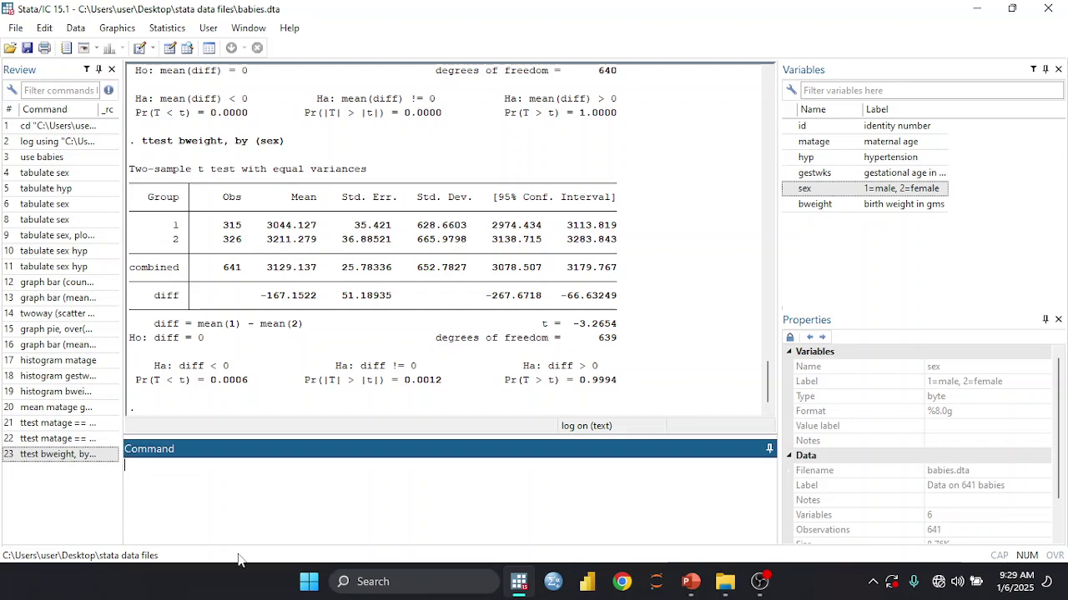
{"action": "left_click", "coordinate": [166, 29]}
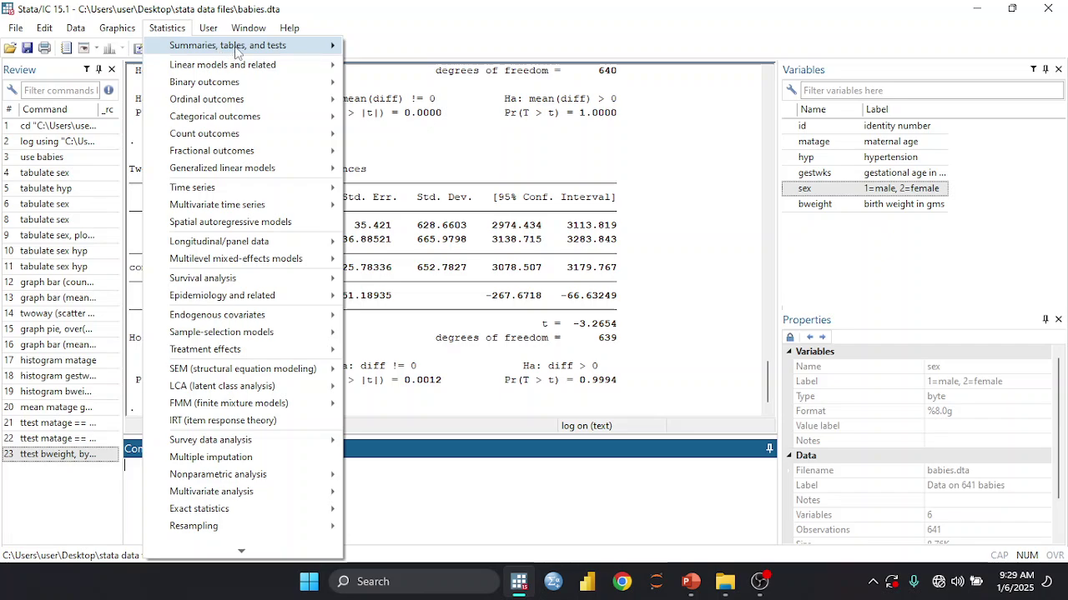
{"action": "mouse_move", "coordinate": [254, 48]}
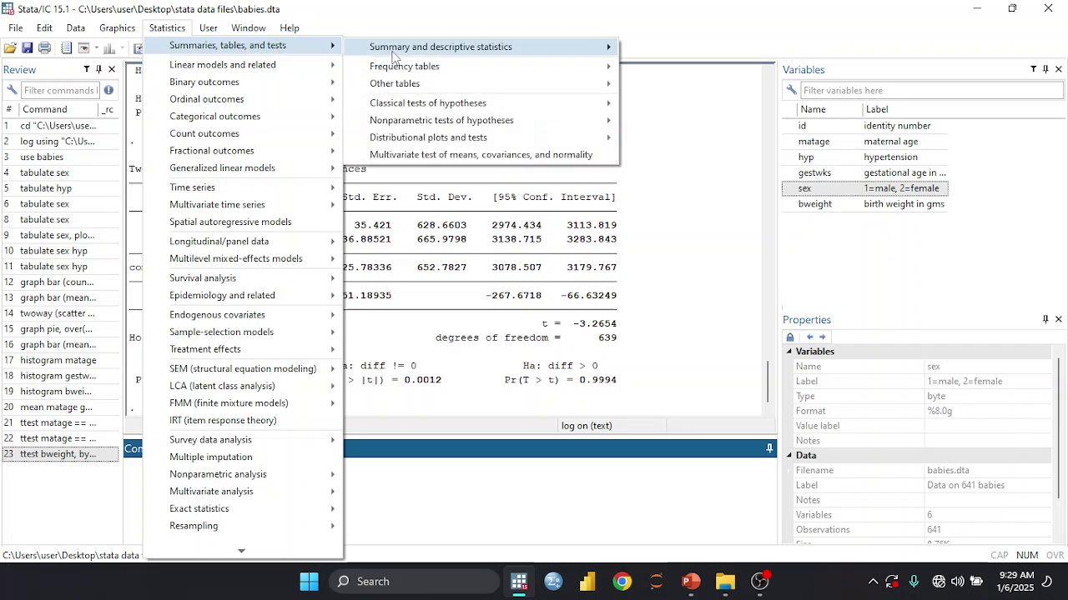
{"action": "mouse_move", "coordinate": [470, 66]}
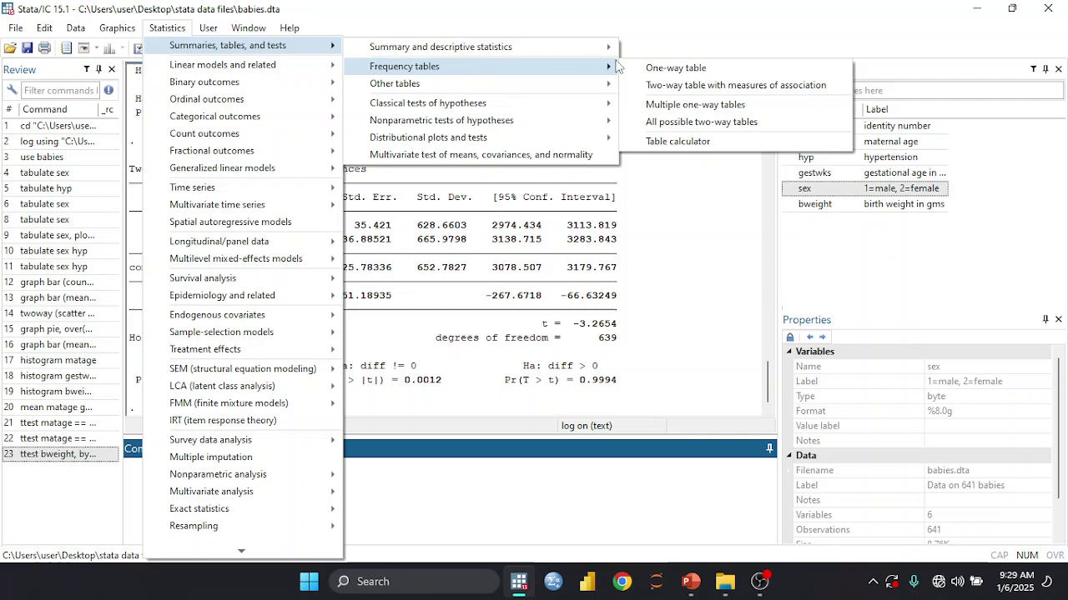
{"action": "left_click", "coordinate": [704, 88]}
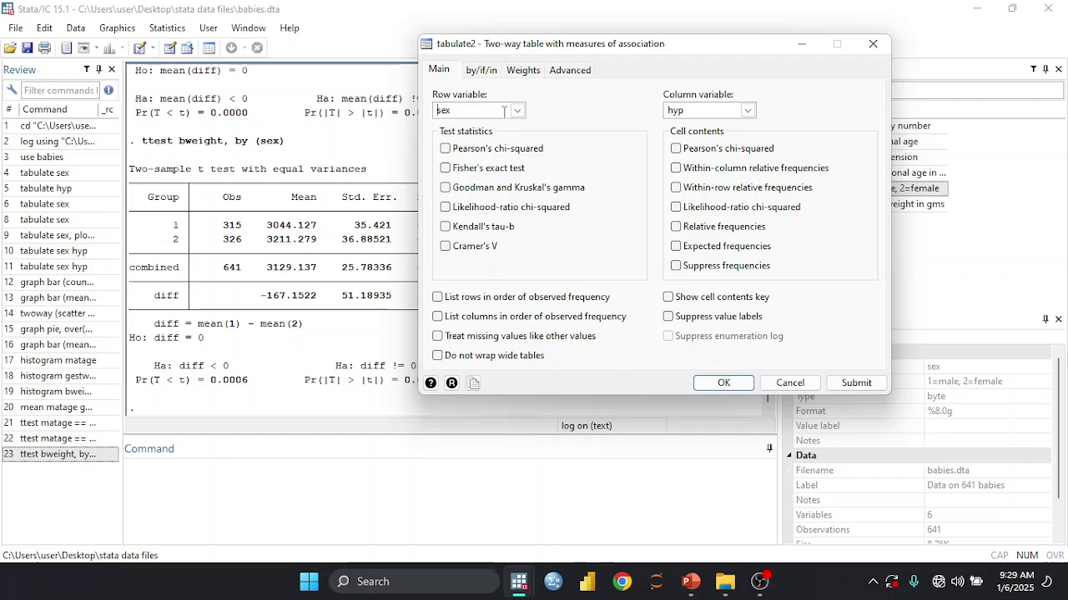
- Choose sex as the row variable and hyp as the column variable of the two-way table
{"action": "left_click", "coordinate": [517, 110]}
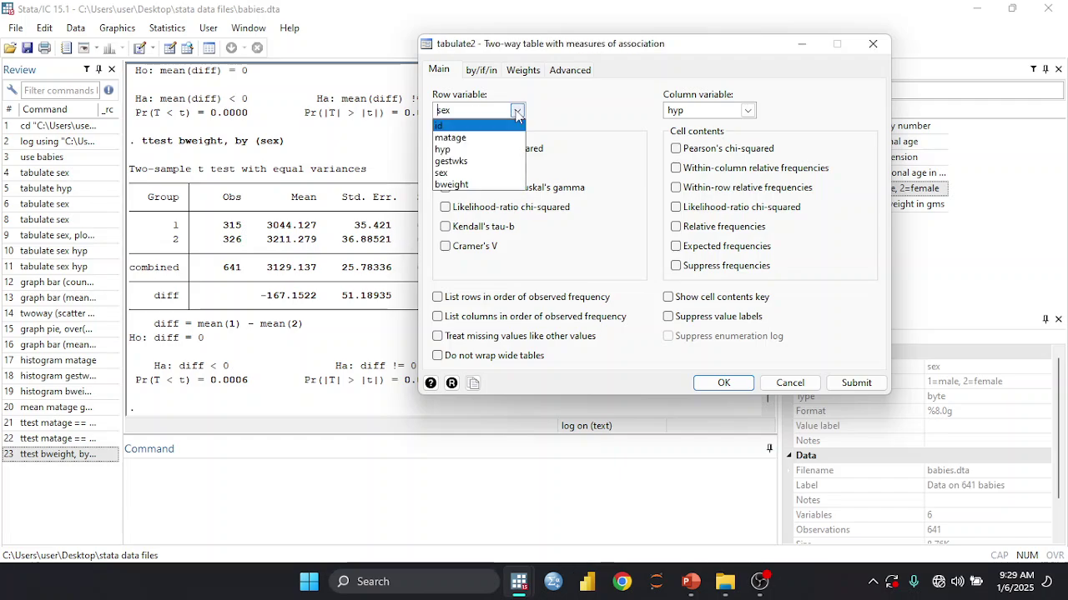
{"action": "left_click", "coordinate": [496, 173]}
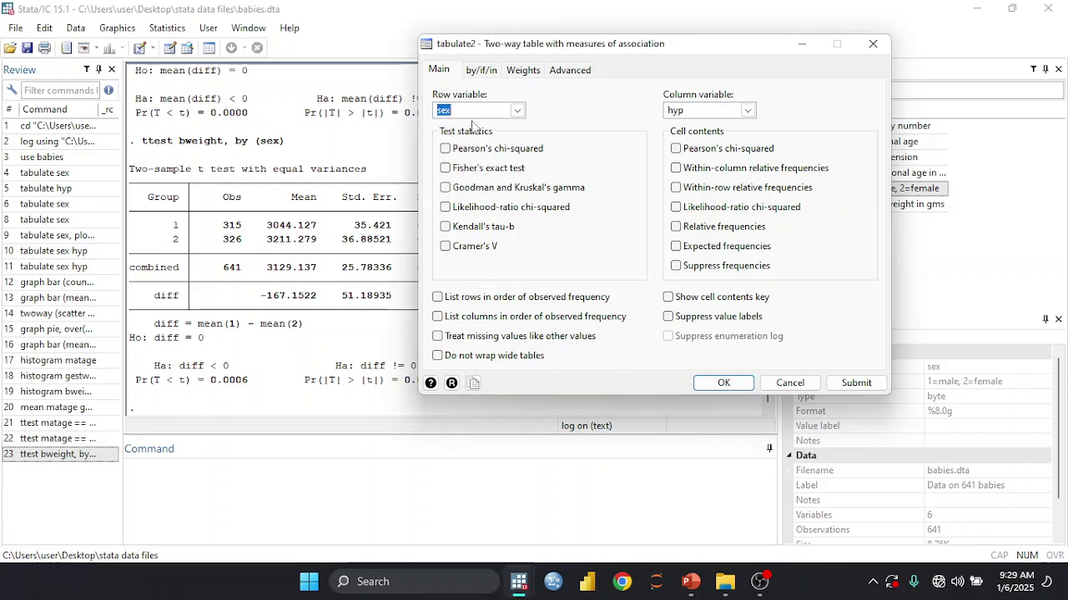
{"action": "left_click", "coordinate": [747, 111]}
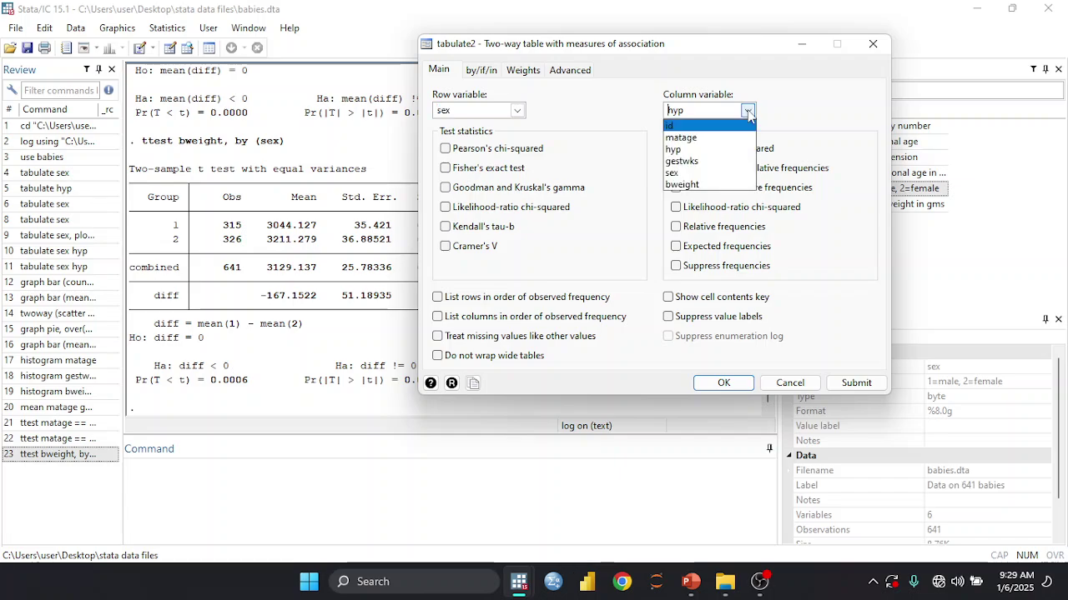
{"action": "left_click", "coordinate": [715, 151]}
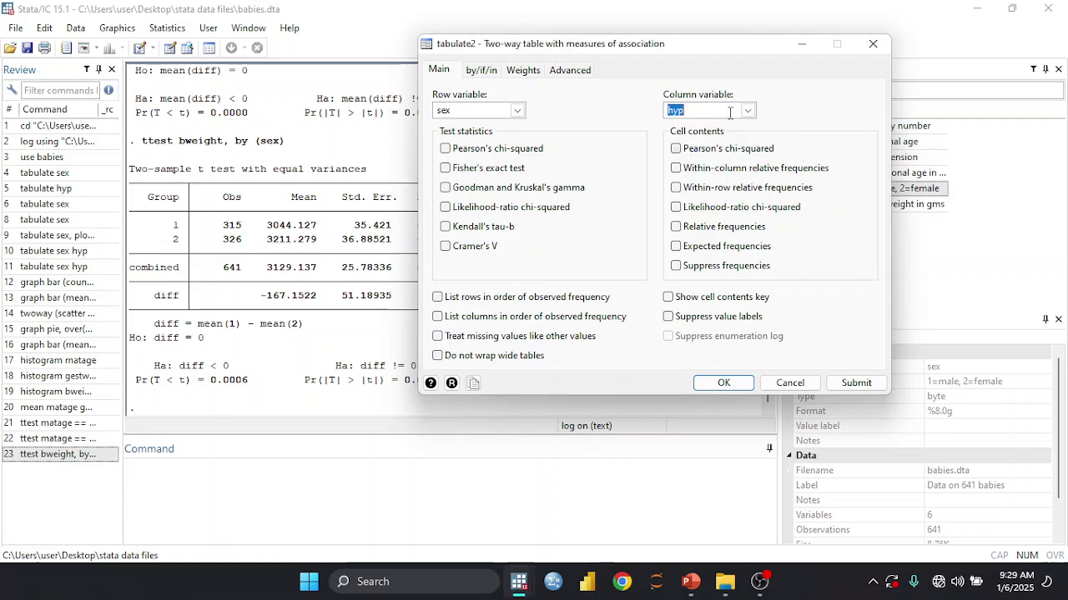
- Set the two-way table's row variable to hyp and its column variable to sex
{"action": "left_click", "coordinate": [517, 111]}
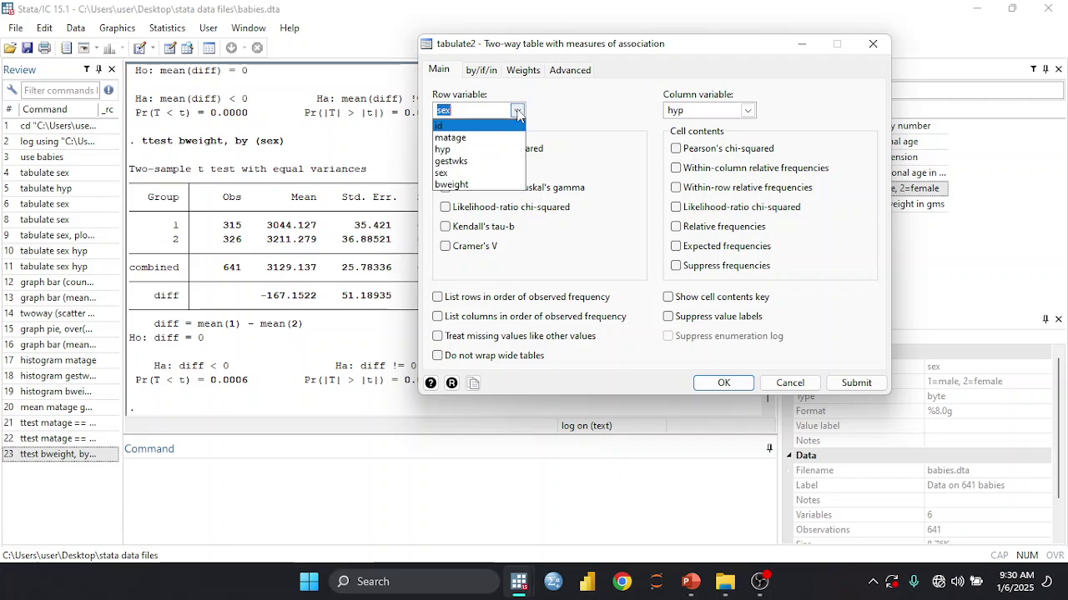
{"action": "left_click", "coordinate": [498, 148]}
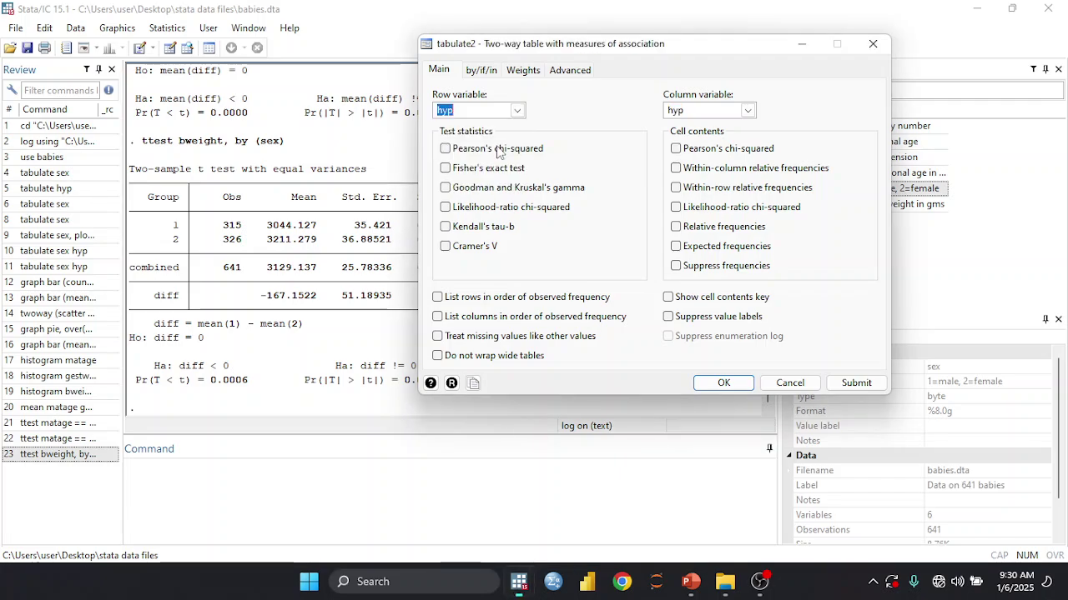
{"action": "left_click", "coordinate": [747, 111]}
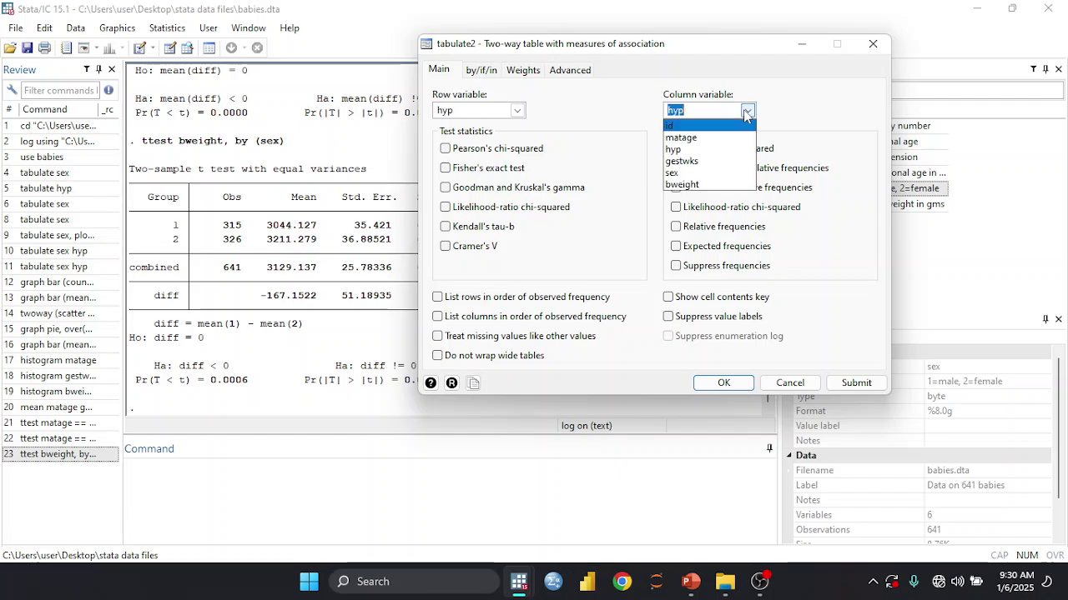
{"action": "left_click", "coordinate": [726, 174]}
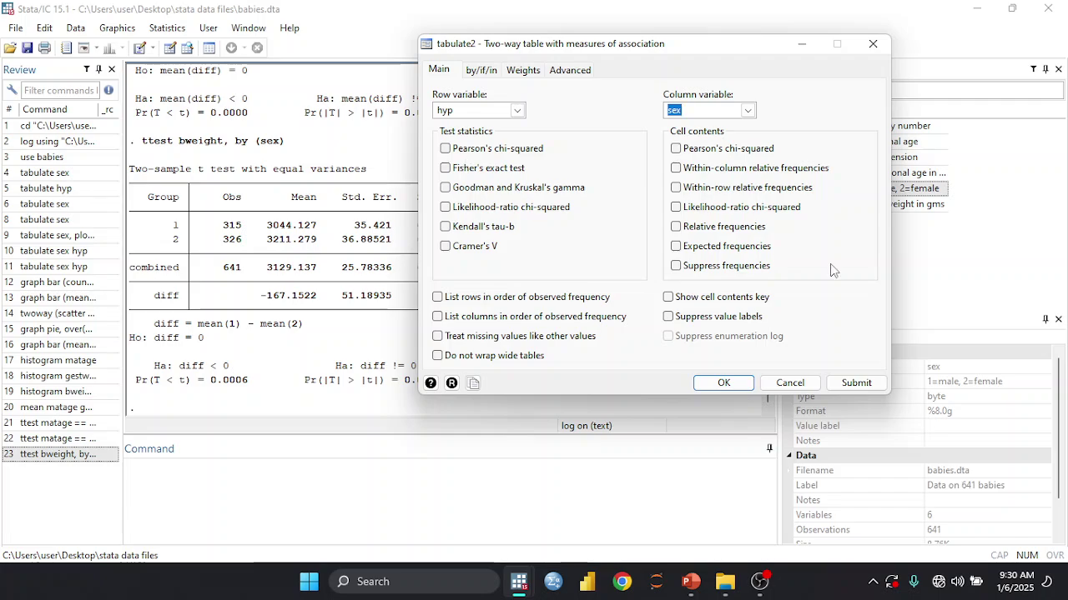
- Include Pearson's chi-squared as the test statistic, submit the hyp by sex table and close the dialog
{"action": "left_click", "coordinate": [448, 153]}
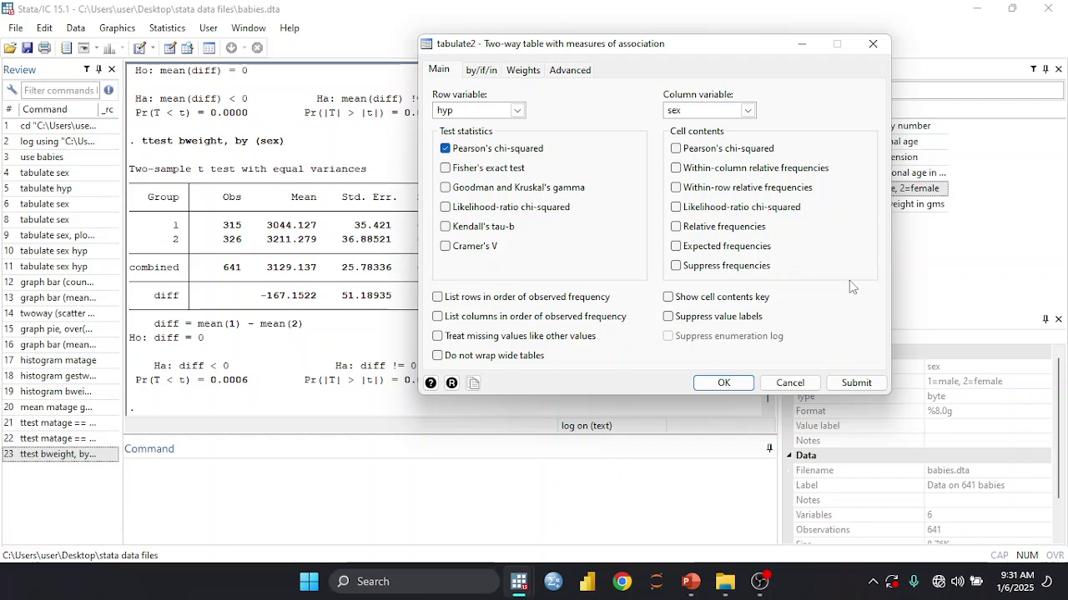
{"action": "left_click", "coordinate": [494, 73]}
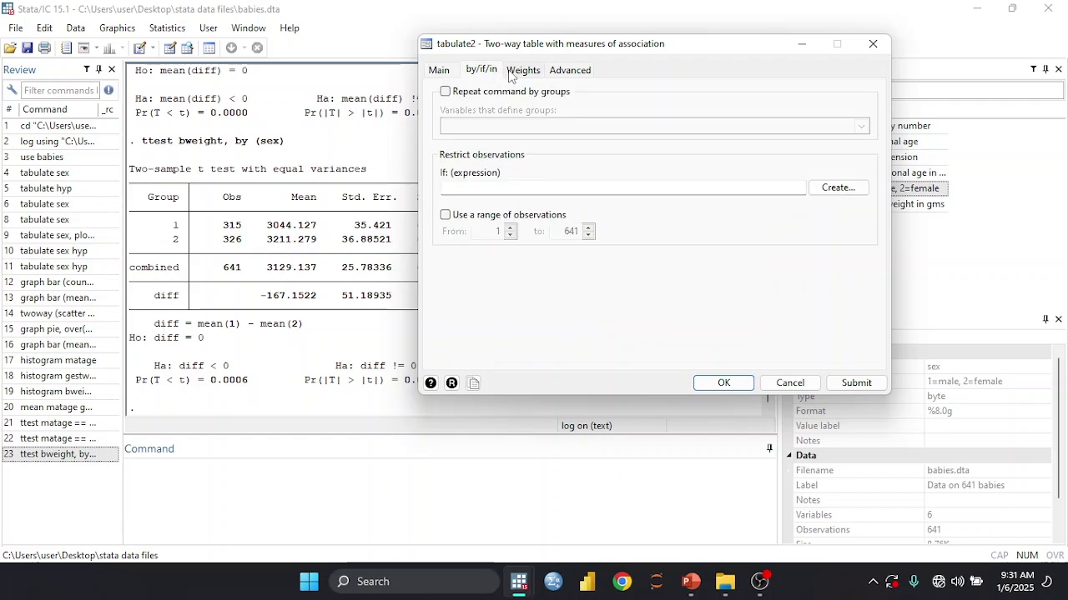
{"action": "left_click", "coordinate": [513, 74]}
{"action": "left_click", "coordinate": [559, 75]}
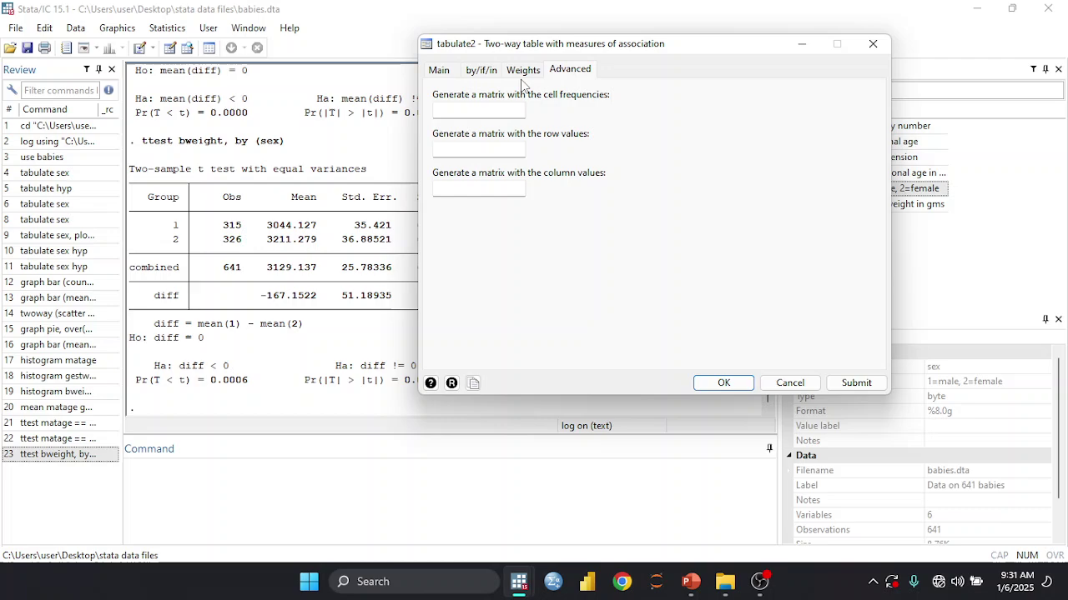
{"action": "left_click", "coordinate": [442, 72]}
{"action": "left_click", "coordinate": [856, 383]}
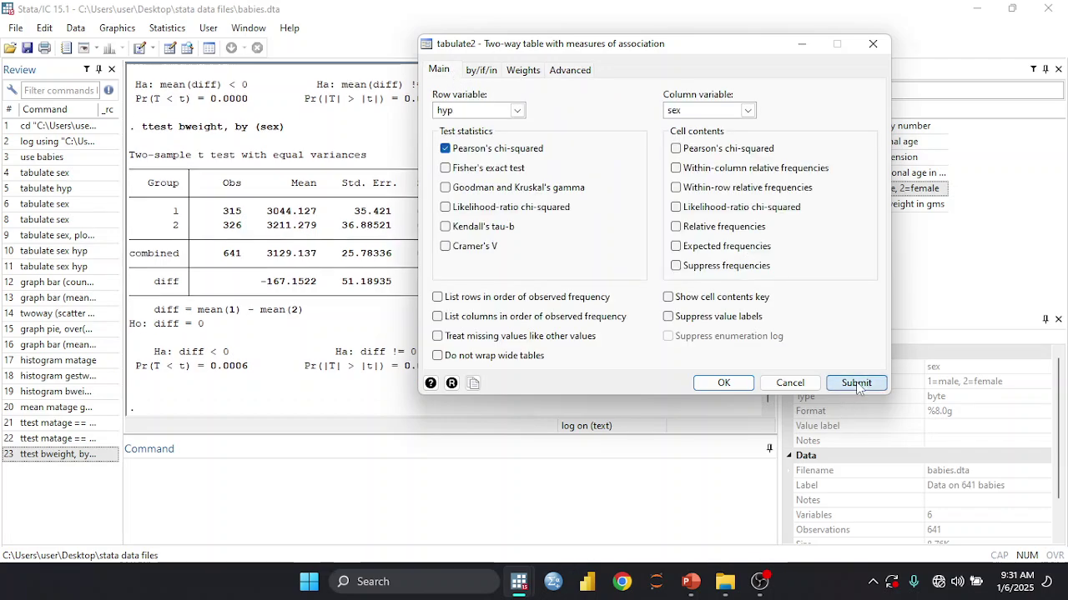
{"action": "left_click", "coordinate": [872, 43]}
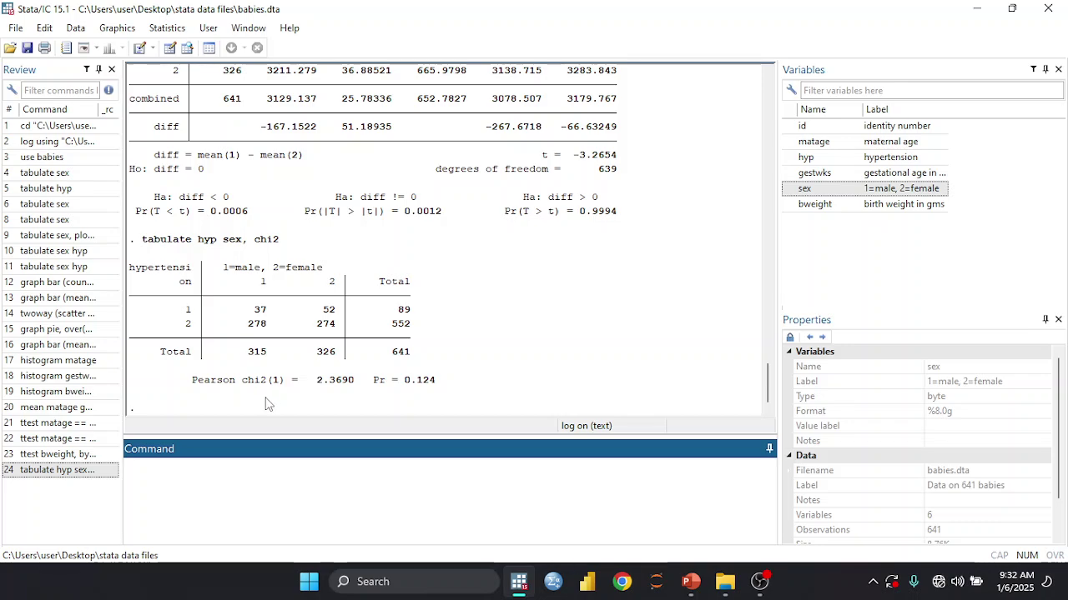
- Recall the last tabulate command and run it with row percentages added, as "tabulate hyp sex, row chi2"
{"action": "left_click", "coordinate": [63, 472]}
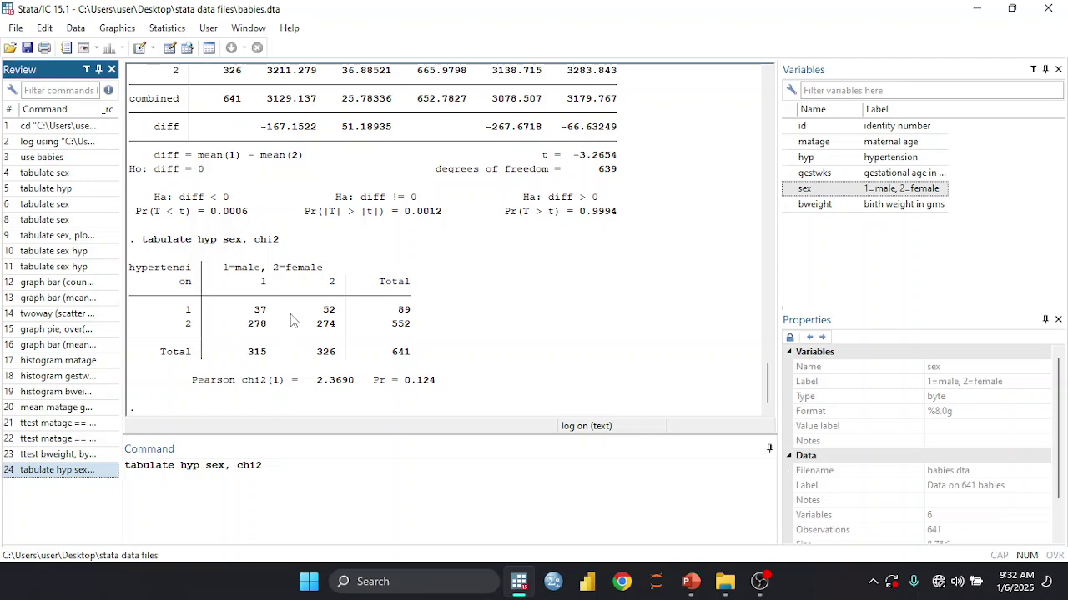
{"action": "left_click", "coordinate": [238, 467]}
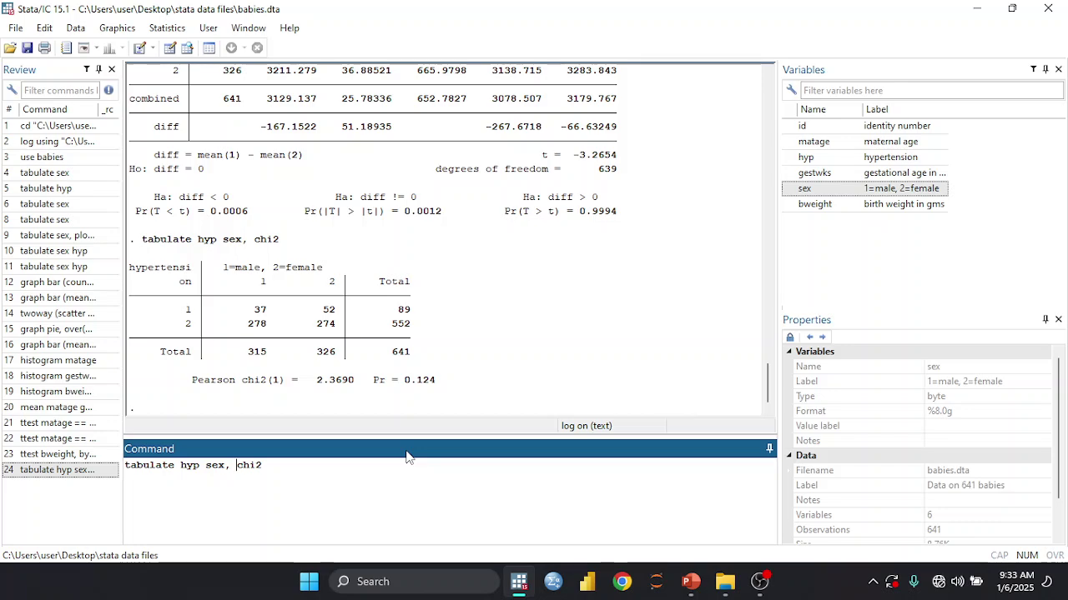
{"action": "type", "text": "col"}
{"action": "key", "text": "BackSpace"}
{"action": "key", "text": "BackSpace"}
{"action": "key", "text": "BackSpace"}
{"action": "key", "text": "BackSpace"}
{"action": "type", "text": "row"}
{"action": "key", "text": "Return"}
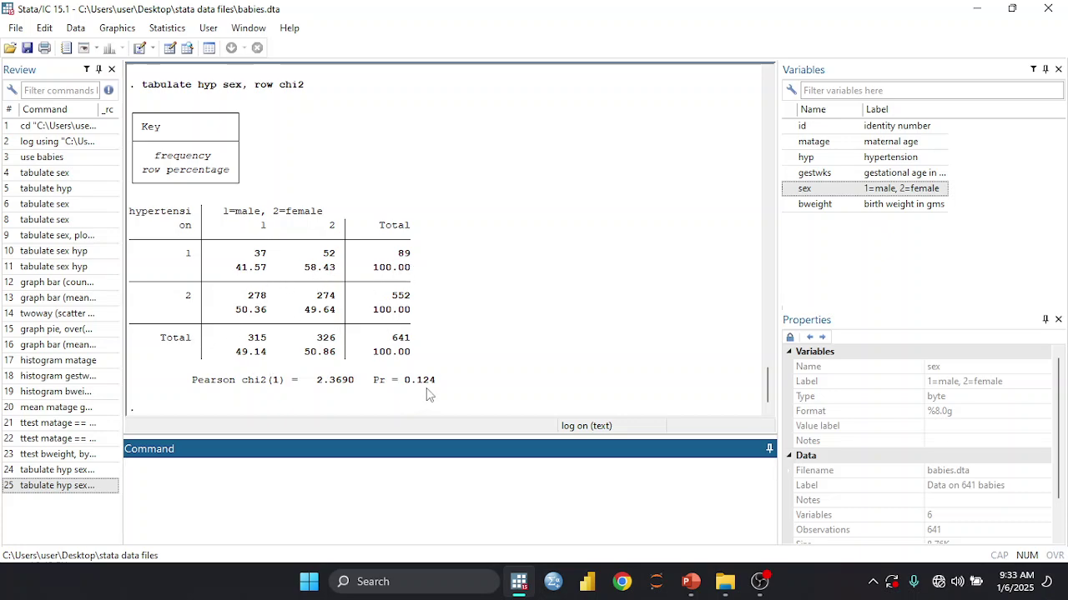
- Rerun the cross-tabulation with column percentages instead of row percentages, as "tabulate hyp sex, col chi2"
{"action": "left_click", "coordinate": [67, 485]}
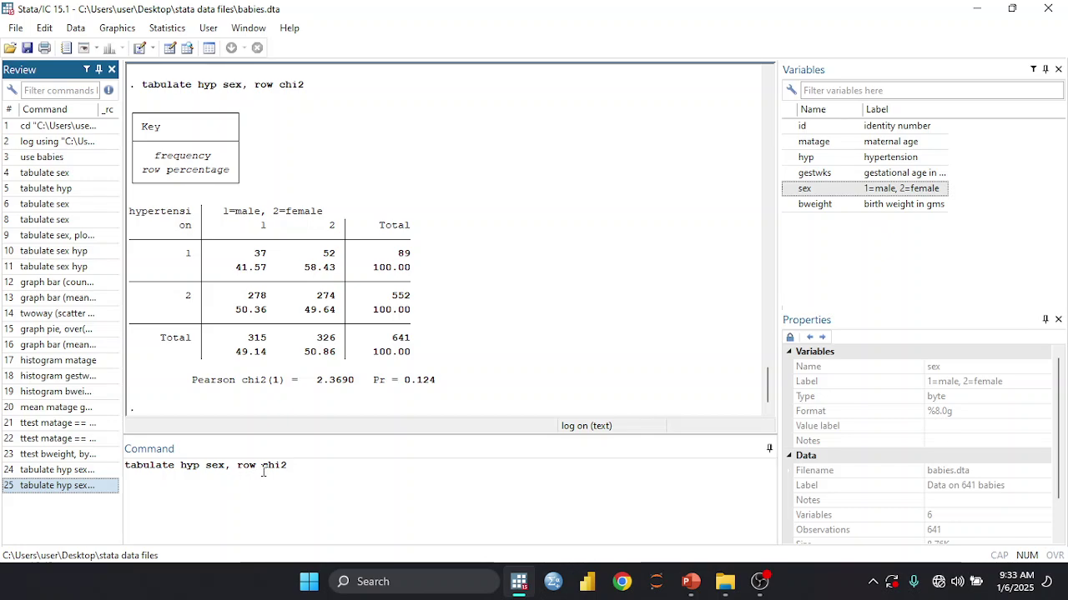
{"action": "left_click", "coordinate": [260, 469]}
{"action": "key", "text": "BackSpace"}
{"action": "key", "text": "BackSpace"}
{"action": "key", "text": "BackSpace"}
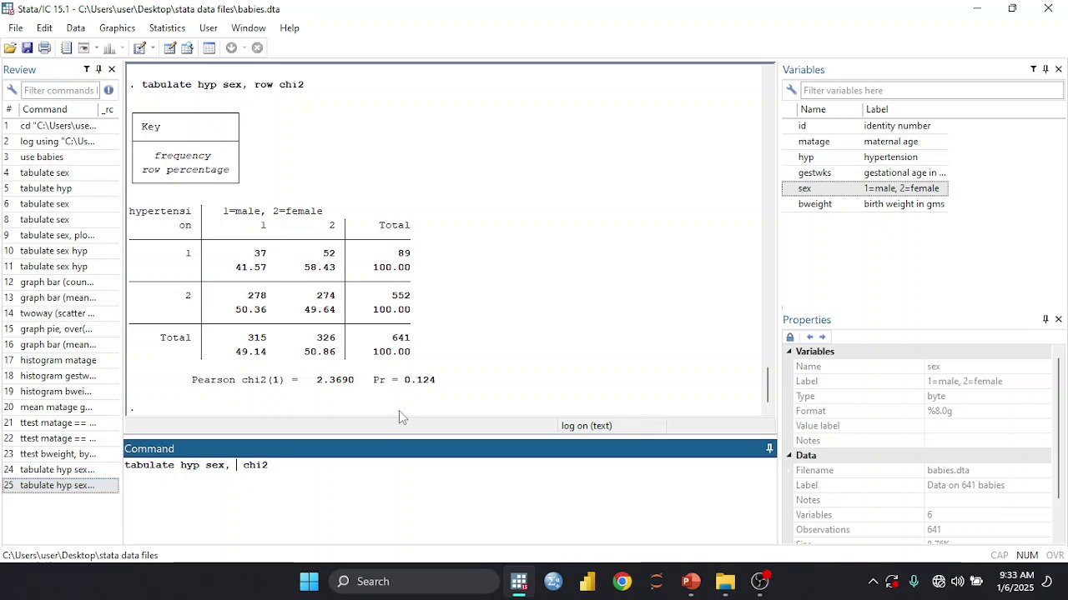
{"action": "type", "text": "col"}
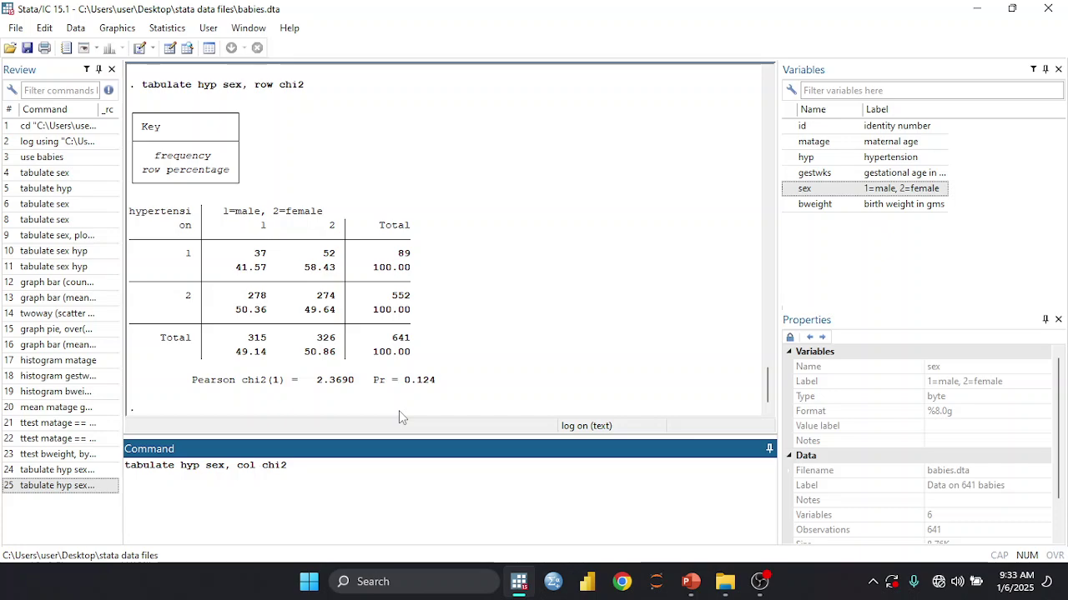
{"action": "key", "text": "Return"}
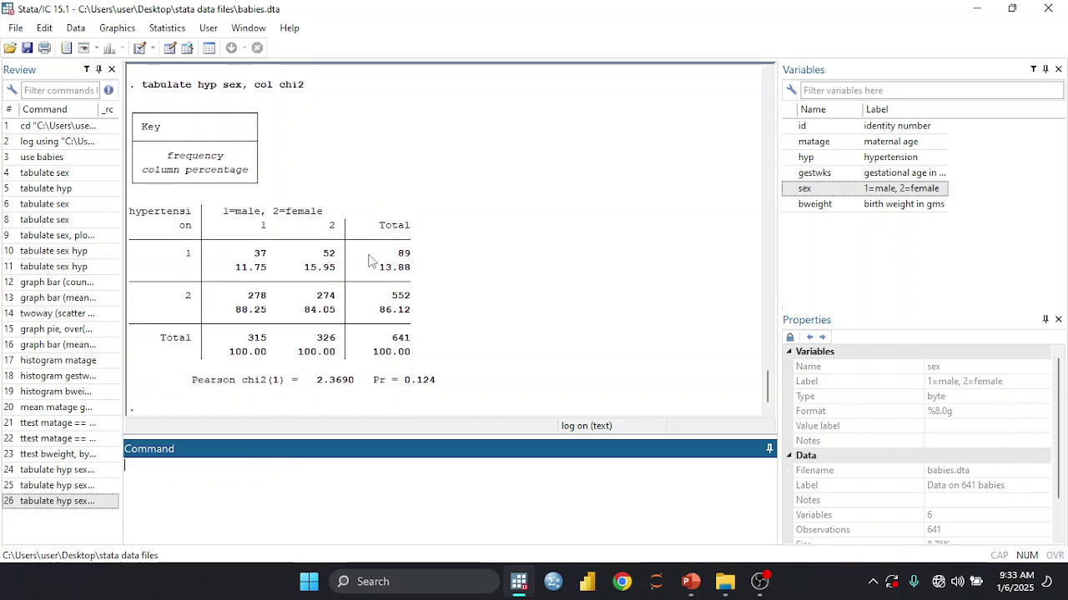